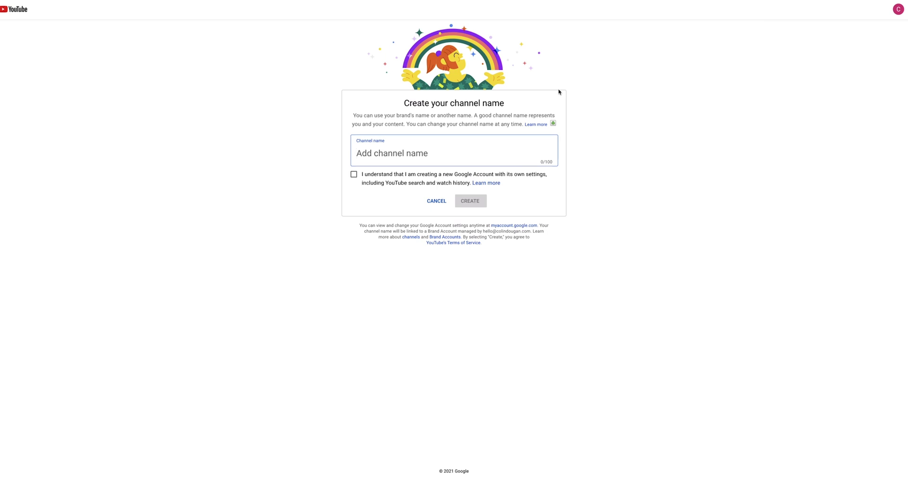
Create the custom channel 'Tutorial Boi', accepting the terms, and bring up the Create options
{"action": "type", "text": "Tutorial Boi"}
{"action": "left_click", "coordinate": [343, 191]}
{"action": "left_click", "coordinate": [483, 220]}
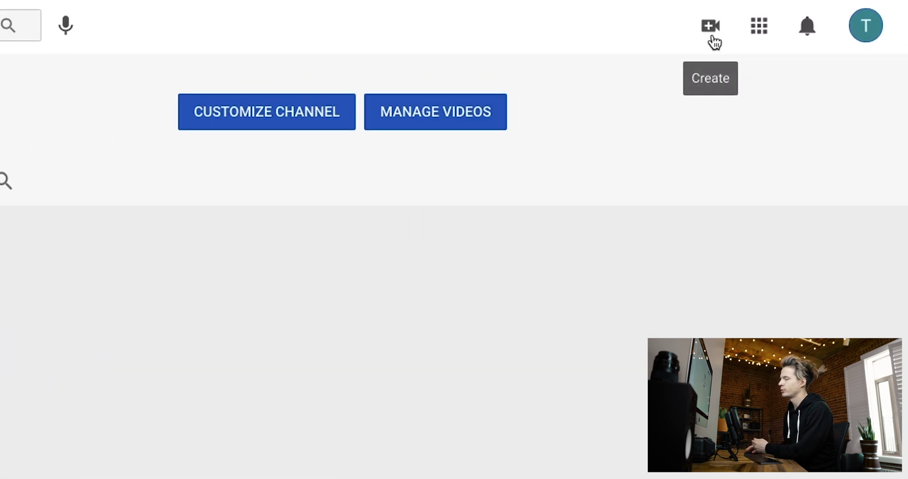
{"action": "left_click", "coordinate": [710, 37]}
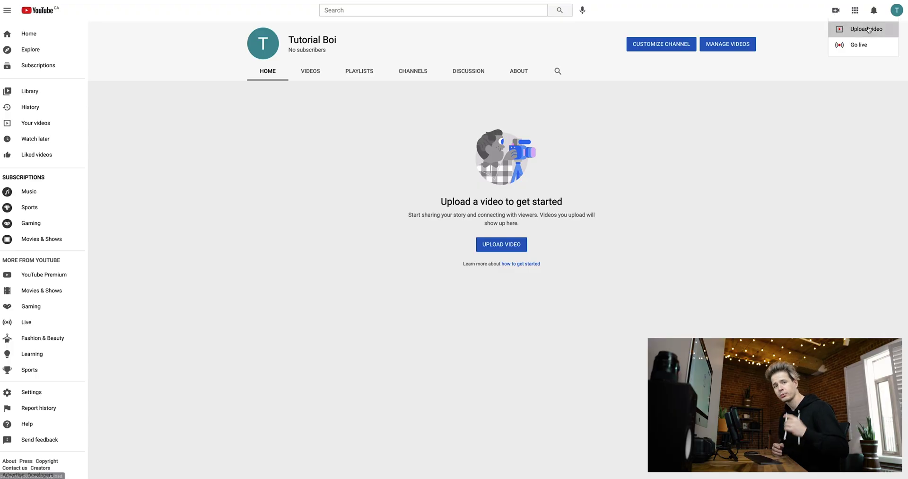
Start a video upload and compare the .mp4 and .mov exports' formats and sizes
{"action": "left_click", "coordinate": [867, 29]}
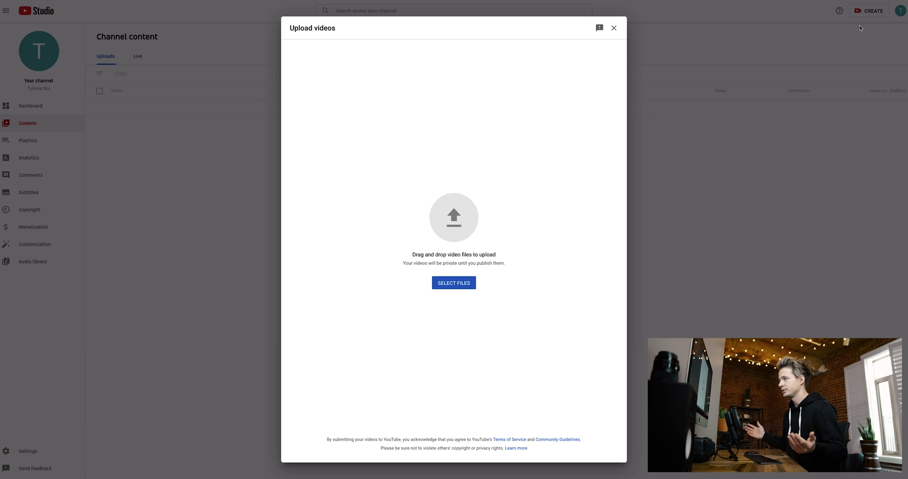
{"action": "left_click", "coordinate": [473, 285]}
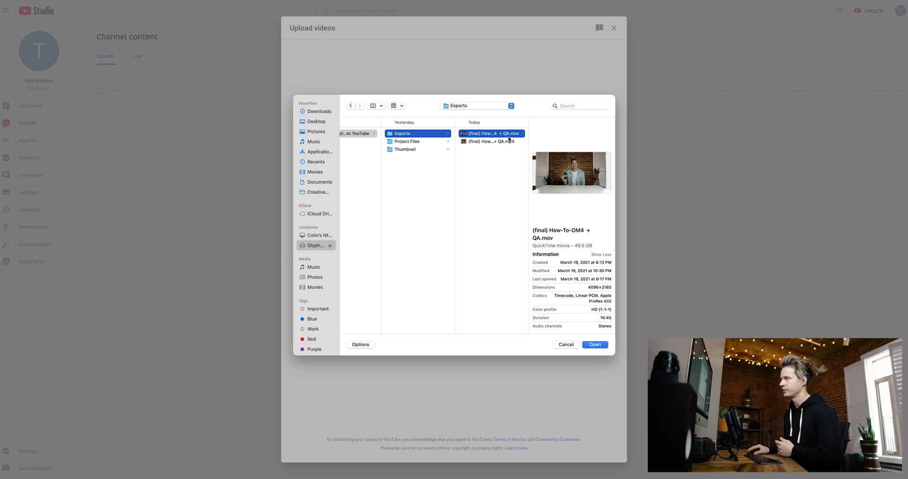
{"action": "left_click", "coordinate": [492, 142]}
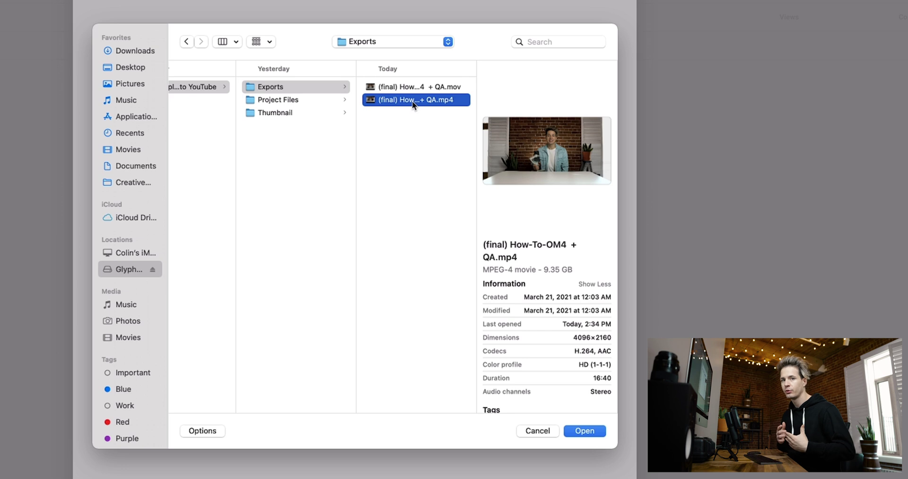
{"action": "left_click", "coordinate": [444, 87]}
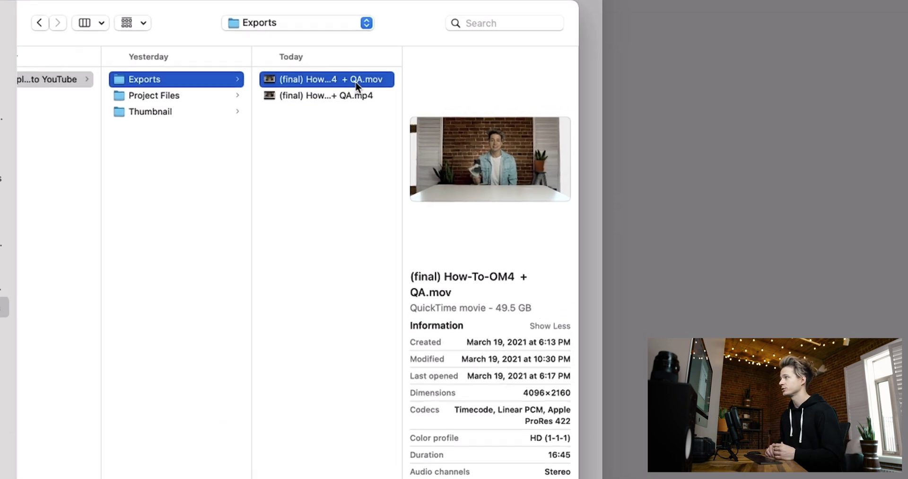
{"action": "left_click", "coordinate": [413, 101]}
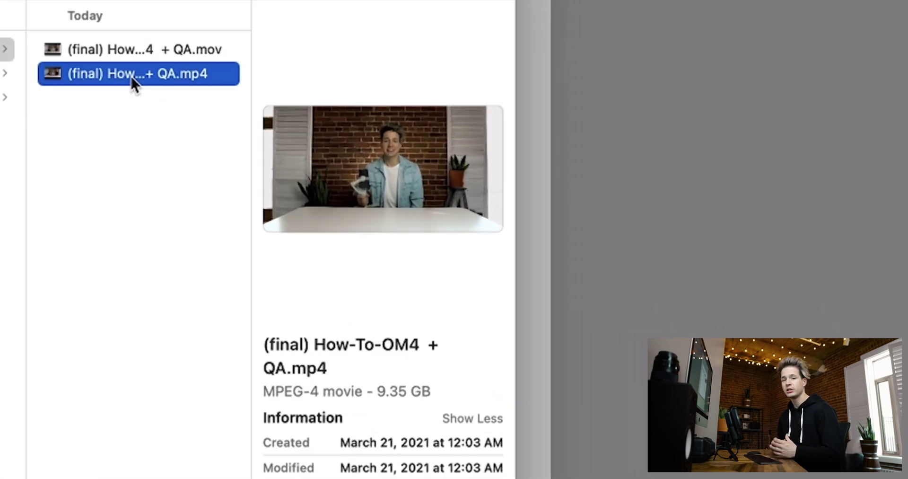
{"action": "left_click", "coordinate": [189, 59]}
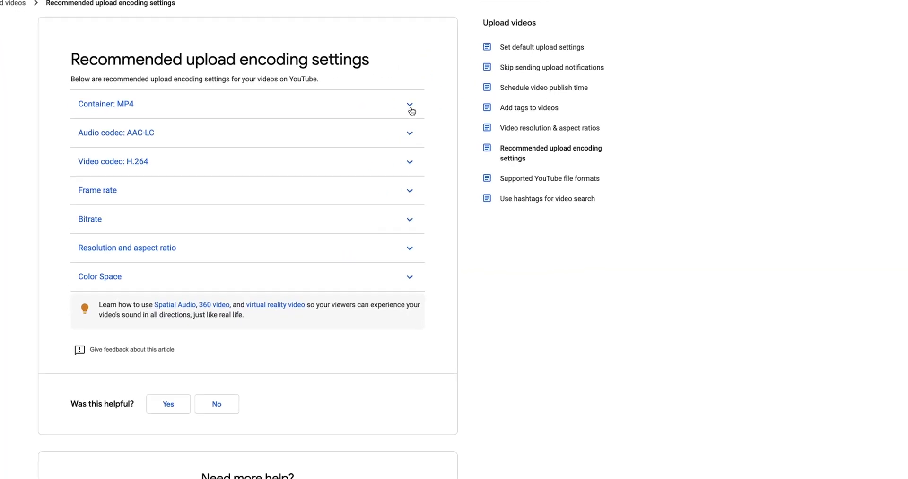
Review the Container, Video codec: H.264 and Frame rate sections of the encoding help page
{"action": "left_click", "coordinate": [420, 105]}
{"action": "left_click", "coordinate": [420, 102]}
{"action": "left_click", "coordinate": [386, 164]}
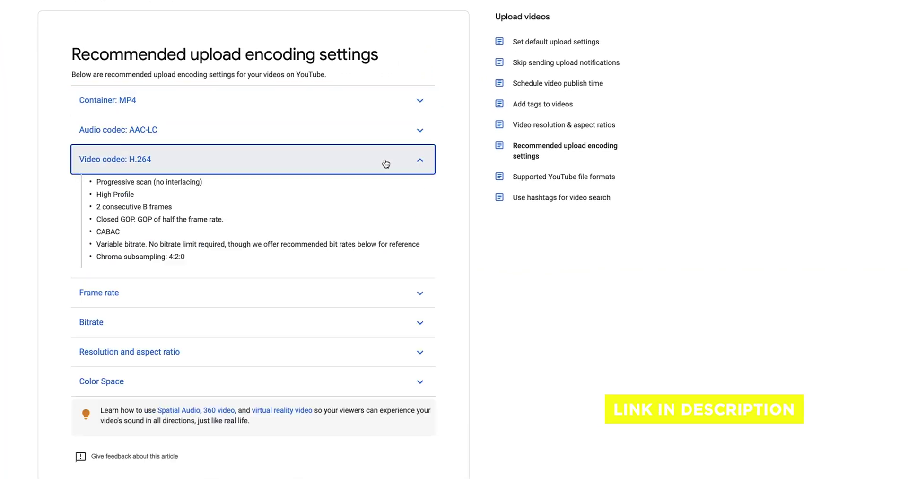
{"action": "left_click", "coordinate": [416, 292]}
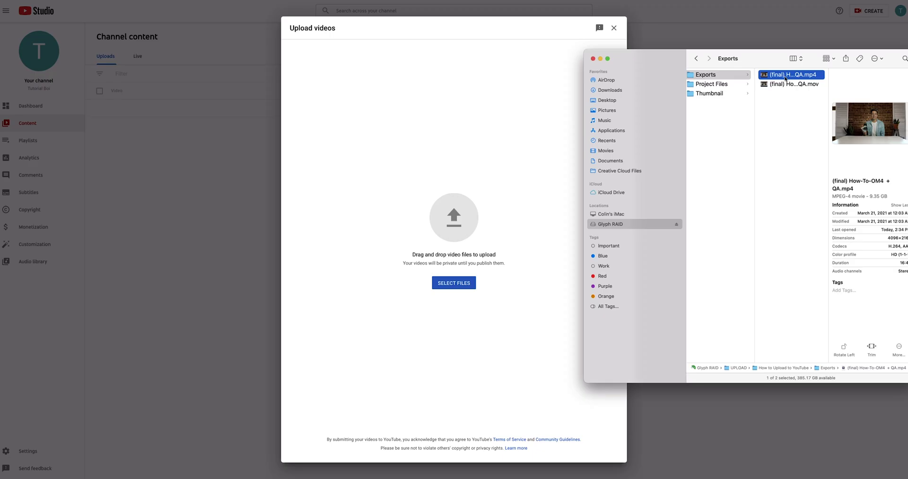
Drop the (final) How-To-OM4 + QA.mp4 export into the Upload videos area
{"action": "left_click_drag", "start_coordinate": [798, 78], "coordinate": [492, 198]}
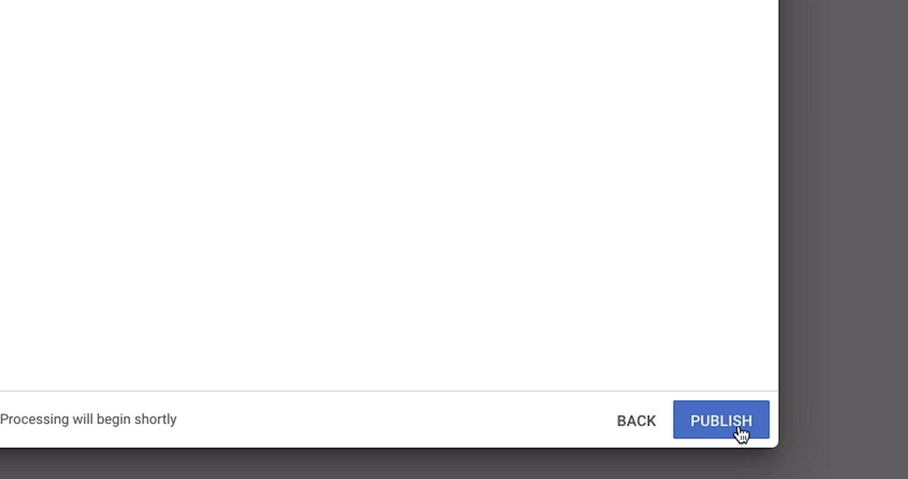
Publish the OM4 upload, delete it forever, then set the upload's visibility to Schedule
{"action": "left_click", "coordinate": [739, 429]}
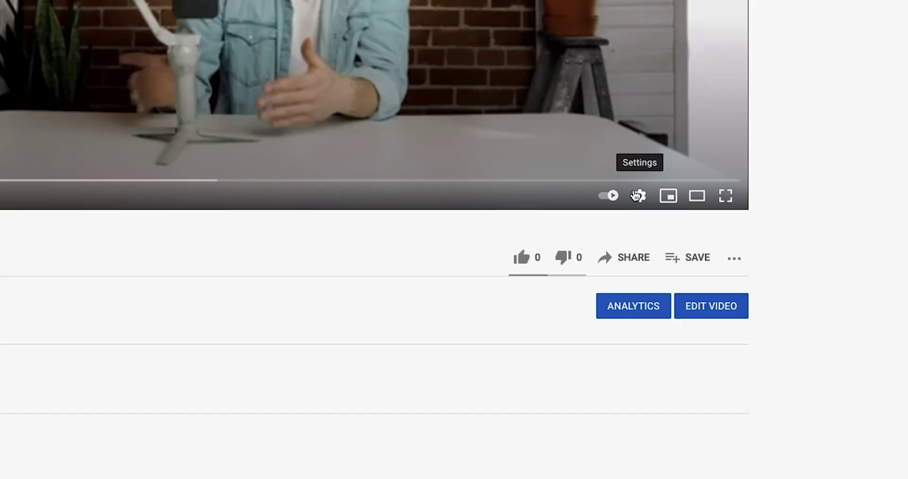
{"action": "left_click", "coordinate": [637, 194]}
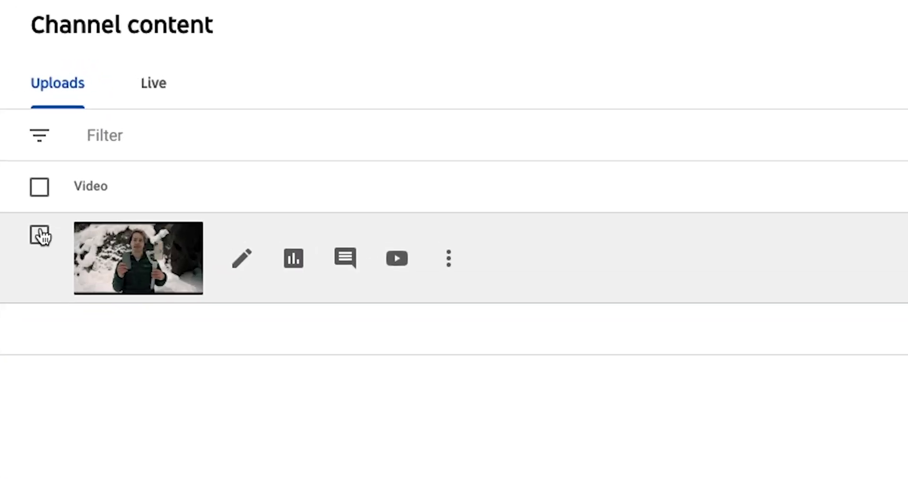
{"action": "left_click", "coordinate": [40, 235]}
{"action": "left_click", "coordinate": [648, 195]}
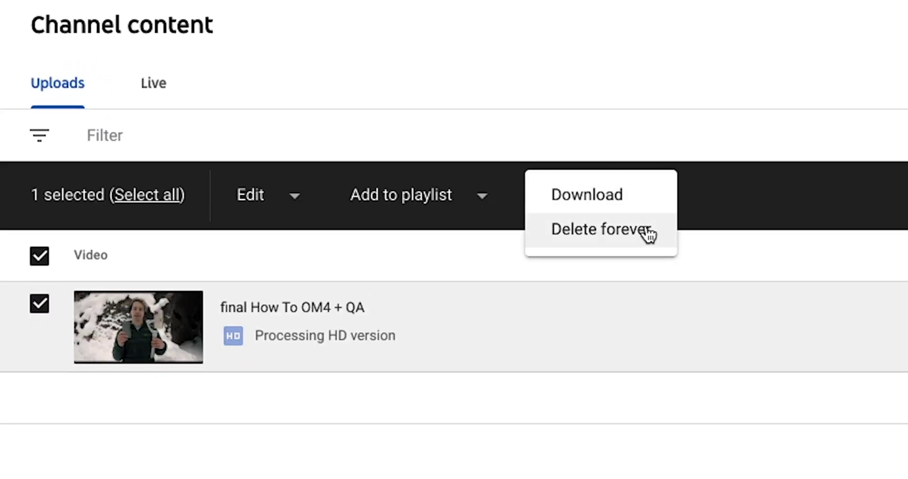
{"action": "left_click", "coordinate": [645, 227]}
{"action": "left_click", "coordinate": [309, 269]}
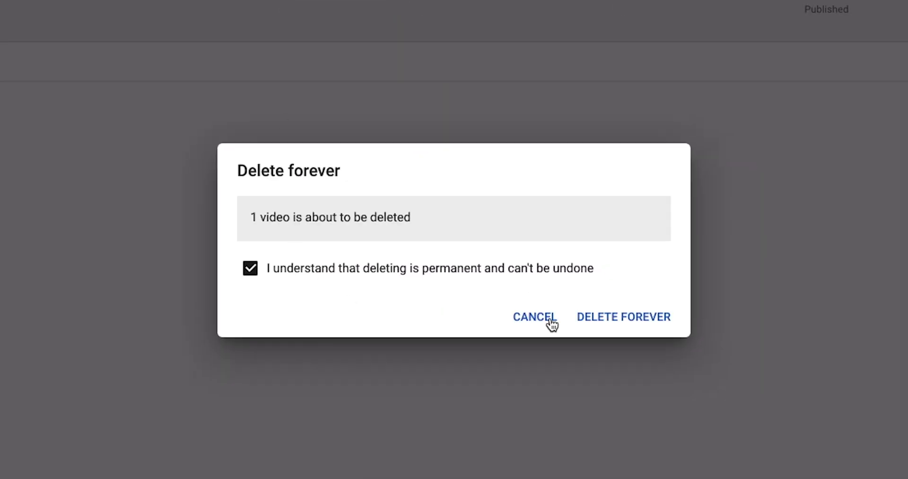
{"action": "left_click", "coordinate": [648, 316]}
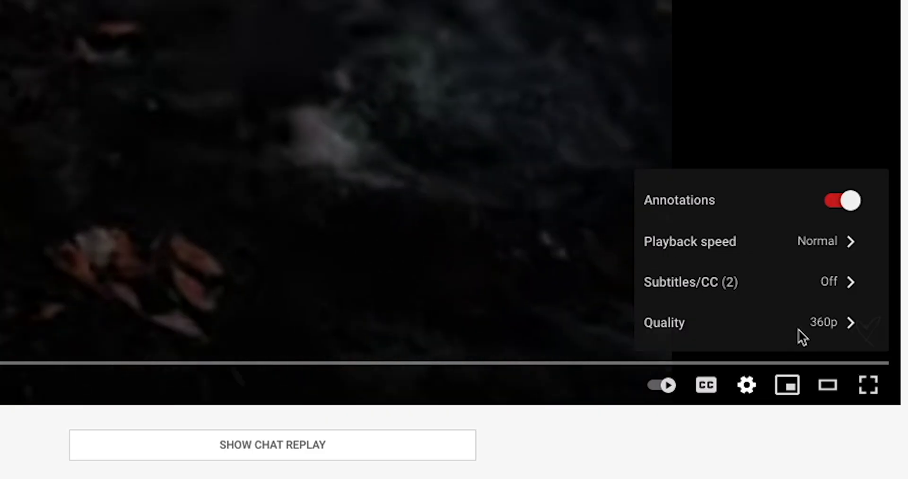
{"action": "left_click", "coordinate": [800, 326]}
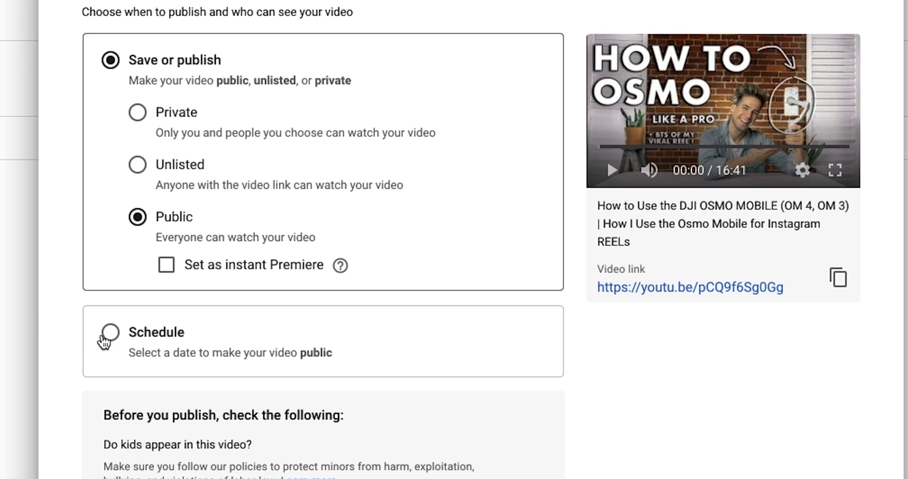
{"action": "left_click", "coordinate": [110, 332]}
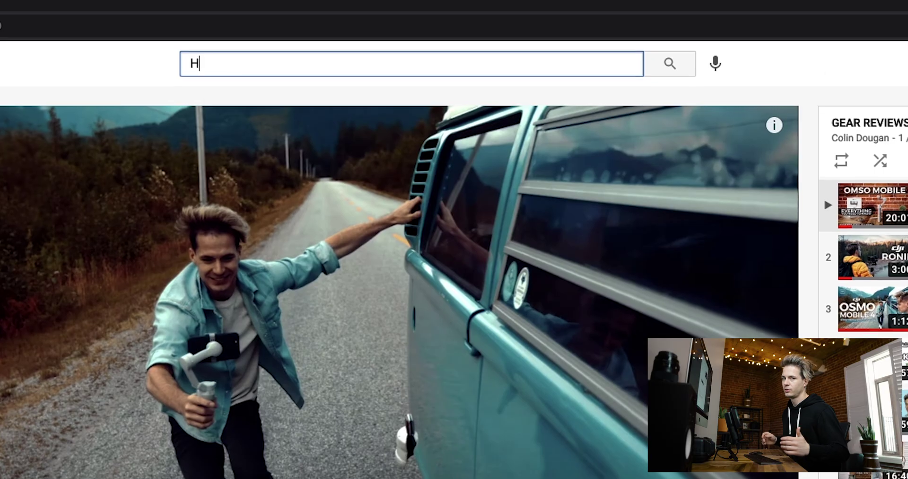
Replace the long 4K upload query with 'upload video youtube', search, and scroll the results
{"action": "type", "text": "How to Upload a Video in 4K"}
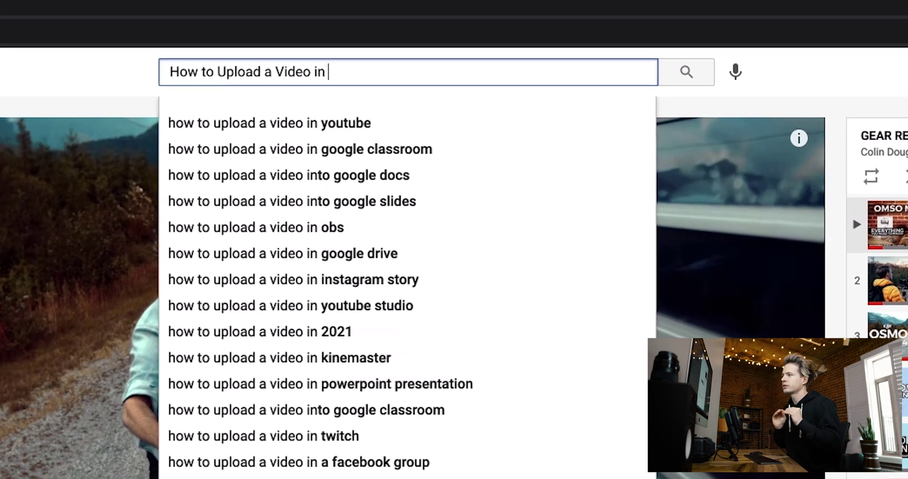
{"action": "type", "text": " on Youtube in 2021"}
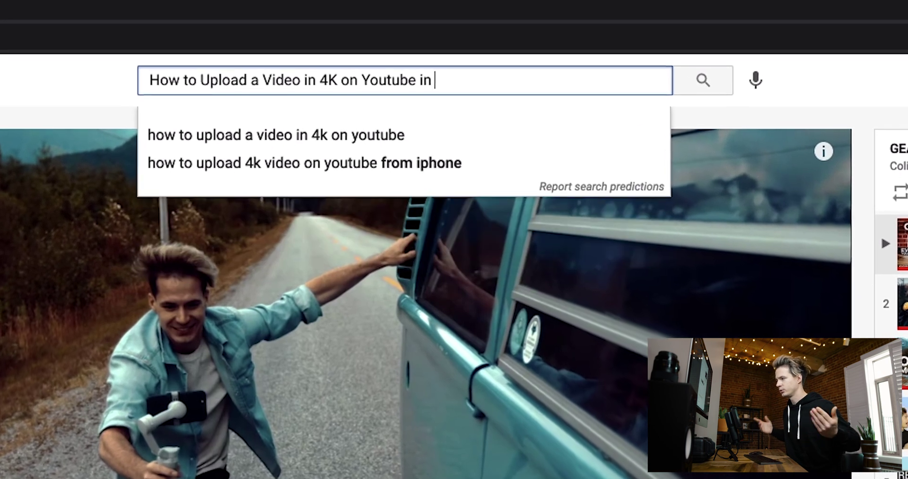
{"action": "key", "text": "ctrl+a"}
{"action": "type", "text": "upload vi"}
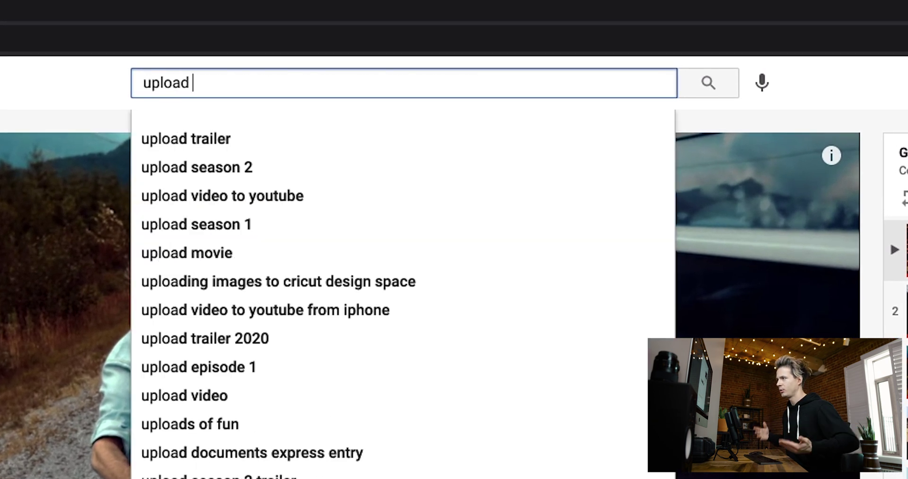
{"action": "type", "text": "deo youtube"}
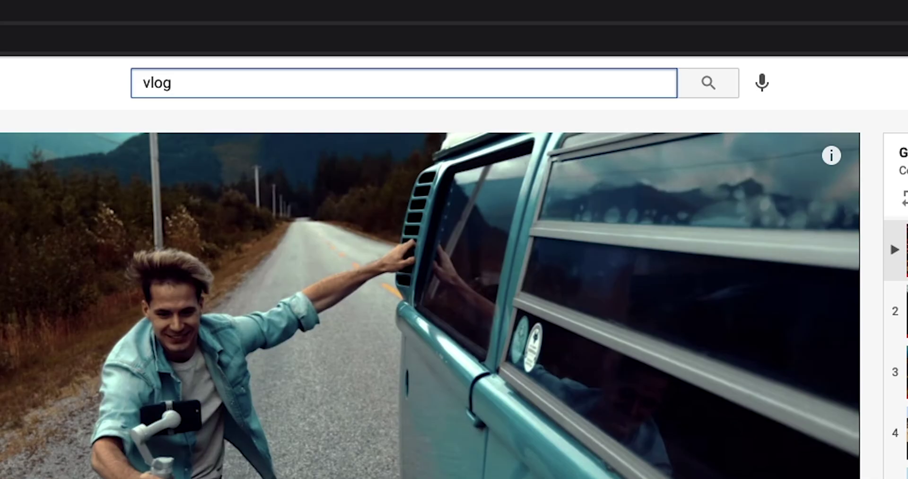
{"action": "key", "text": "Return"}
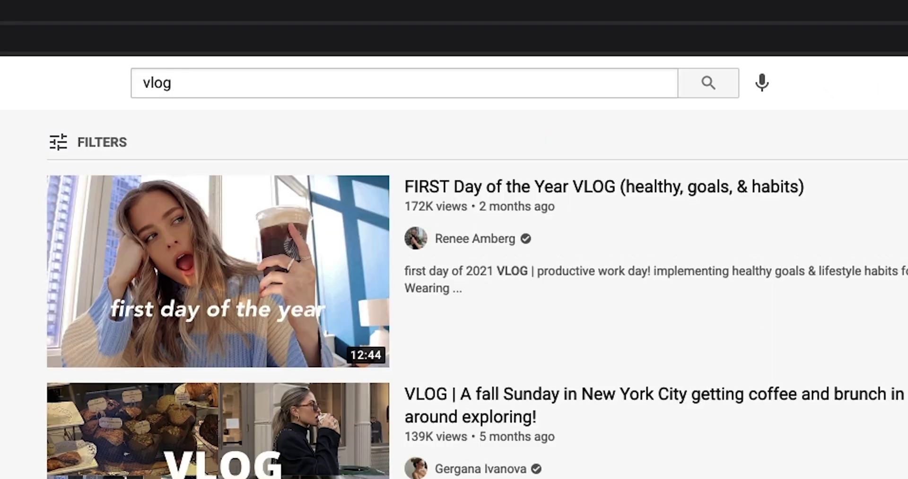
{"action": "scroll", "coordinate": [454, 293], "scroll_direction": "down", "scroll_amount": 1}
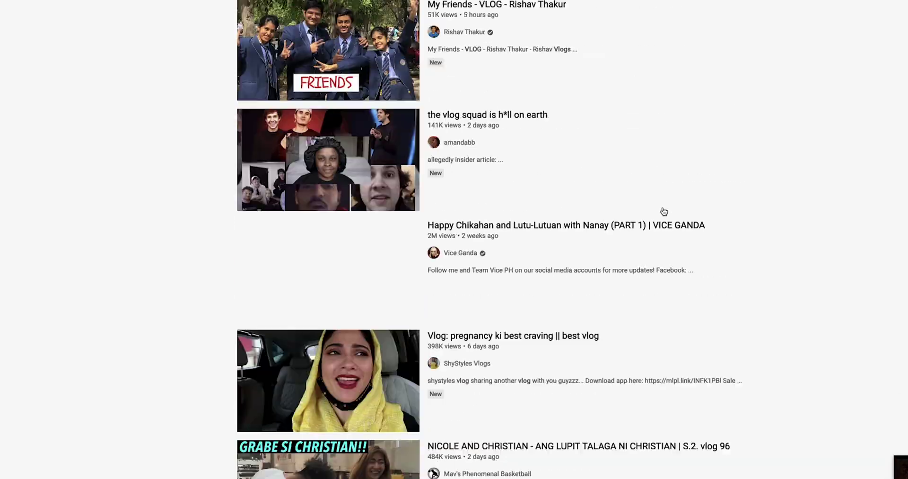
{"action": "scroll", "coordinate": [661, 209], "scroll_direction": "down", "scroll_amount": 20}
Insert 'to' after 'How' in the title to read 'How to UPLOAD VIDEO YOUTUBE'
{"action": "scroll", "coordinate": [648, 196], "scroll_direction": "up", "scroll_amount": 20}
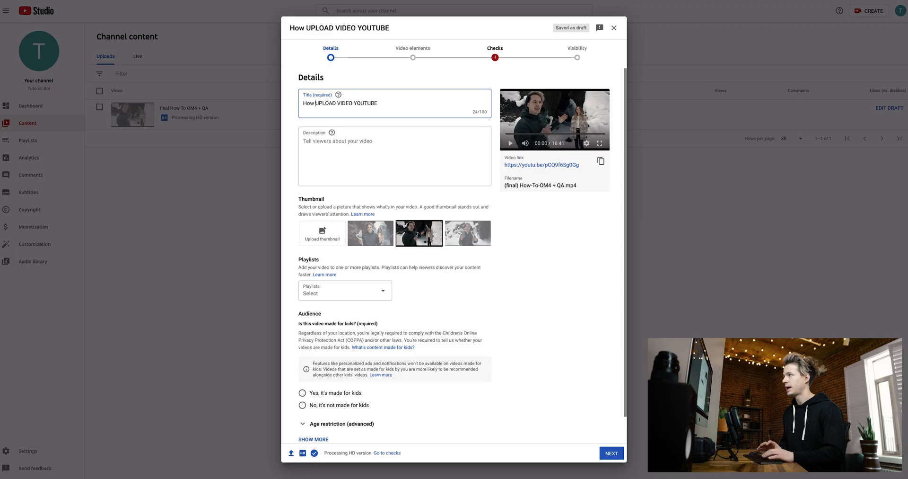
{"action": "type", "text": "to"}
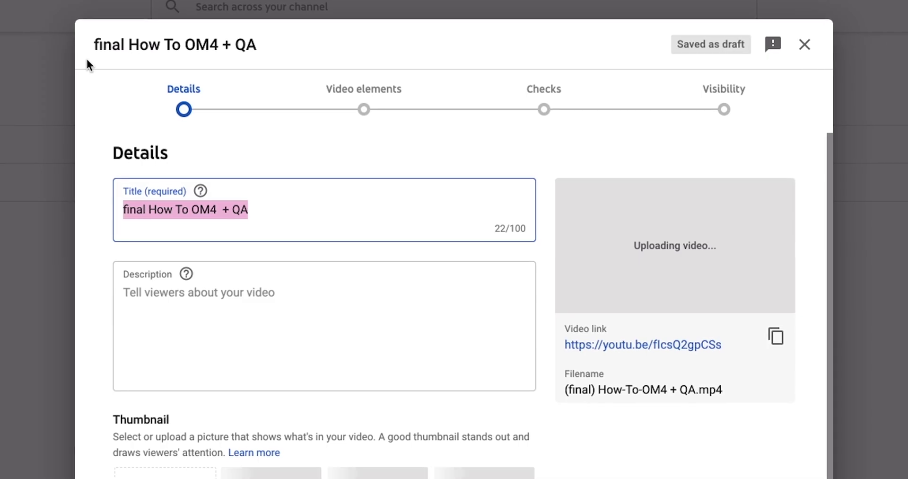
Retype the title as 'YOU WON'T BELIEVE what THIS DOES!?!? (SHOCKING) (VIRAL)'
{"action": "type", "text": "YOU WON'T BELIEVE what THIS DOES!?!? ("}
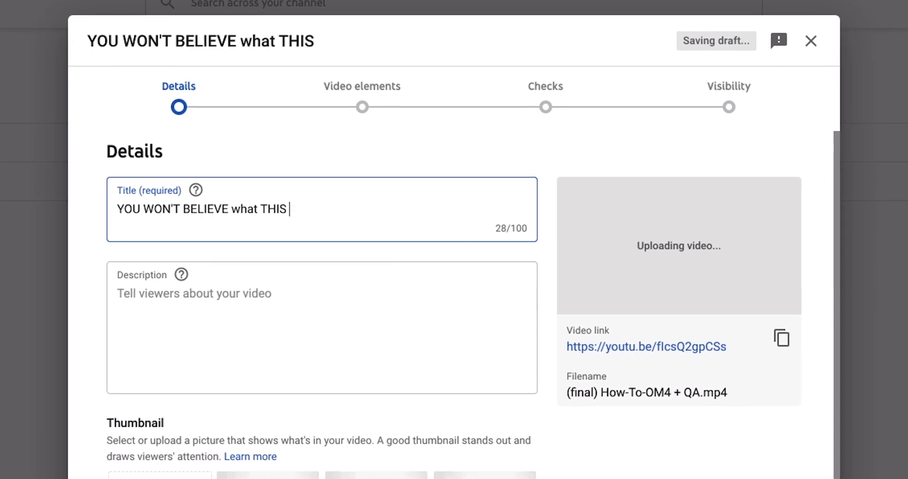
{"action": "type", "text": "SHOCKING) (VIRAL)"}
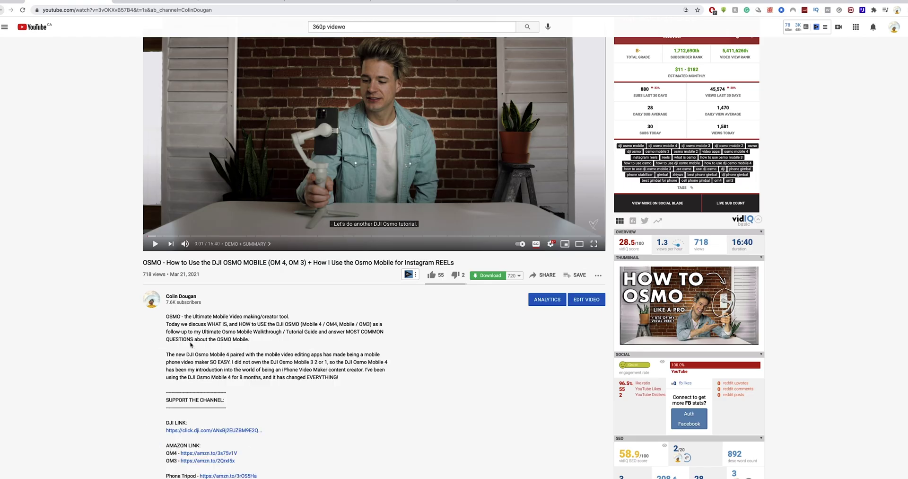
Scroll down the Details form toward the Thumbnail section
{"action": "scroll", "coordinate": [95, 334], "scroll_direction": "down", "scroll_amount": 1}
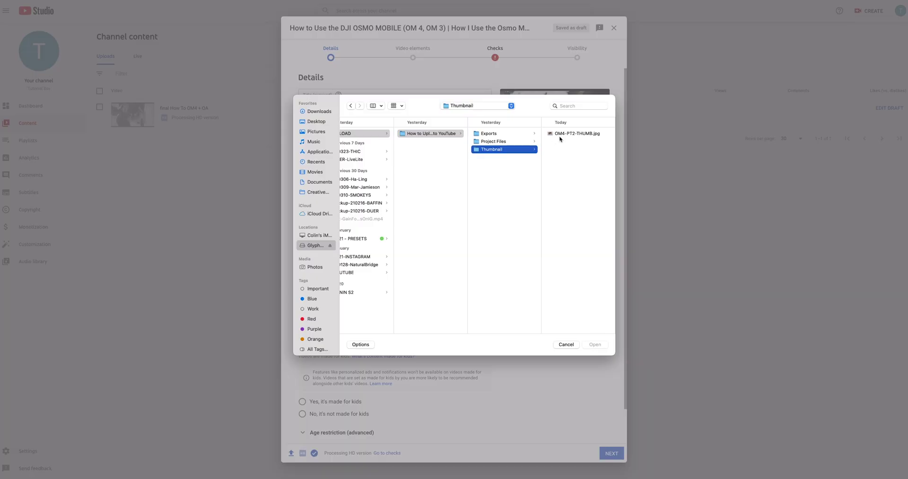
Choose OM4-PT2-THUMB.jpg as the video's custom thumbnail
{"action": "left_click", "coordinate": [567, 134]}
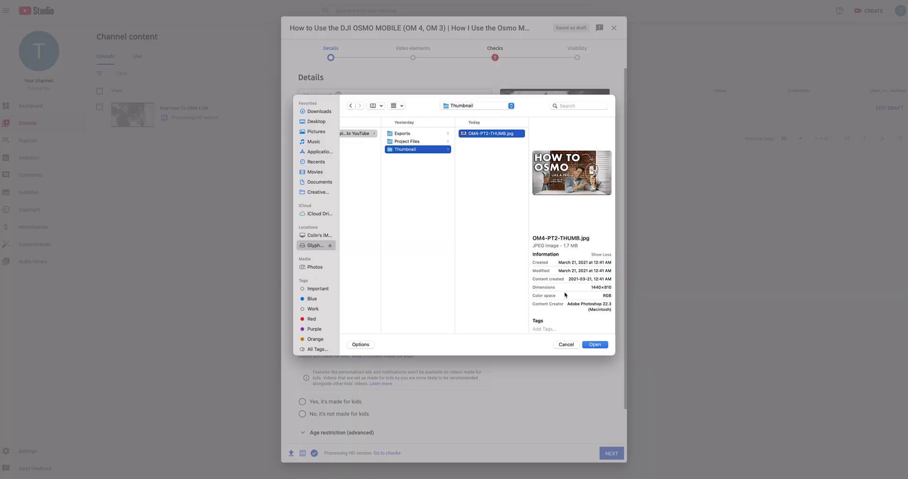
{"action": "left_click", "coordinate": [595, 345]}
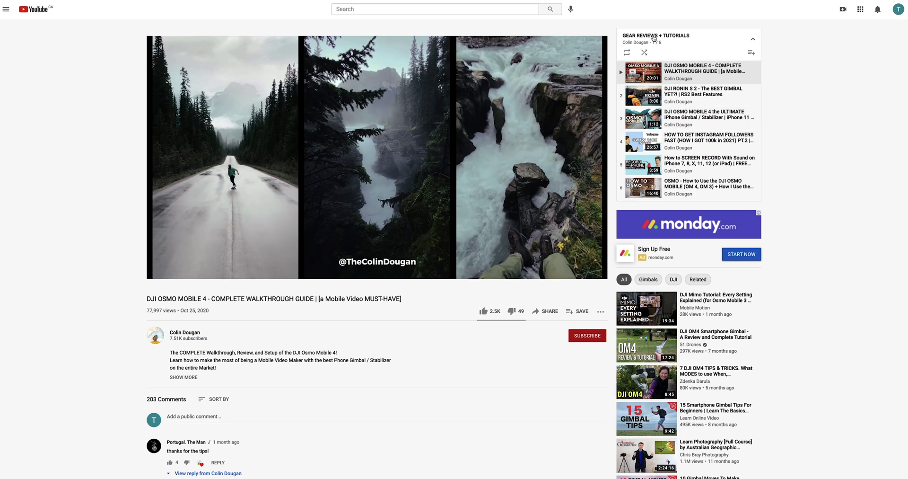
Play DJI RONIN S 2 from the GEAR REVIEWS + TUTORIALS playlist, then skip ahead with Shift+N
{"action": "left_click", "coordinate": [688, 102]}
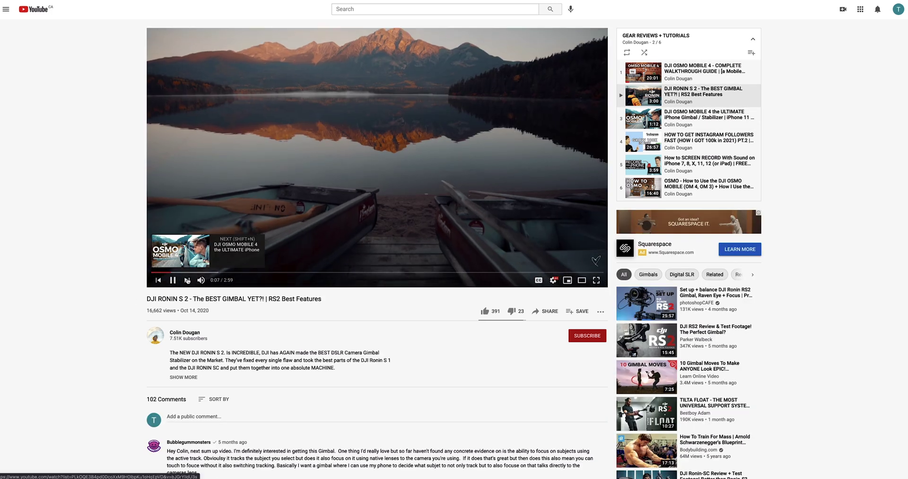
{"action": "key", "text": "shift+n"}
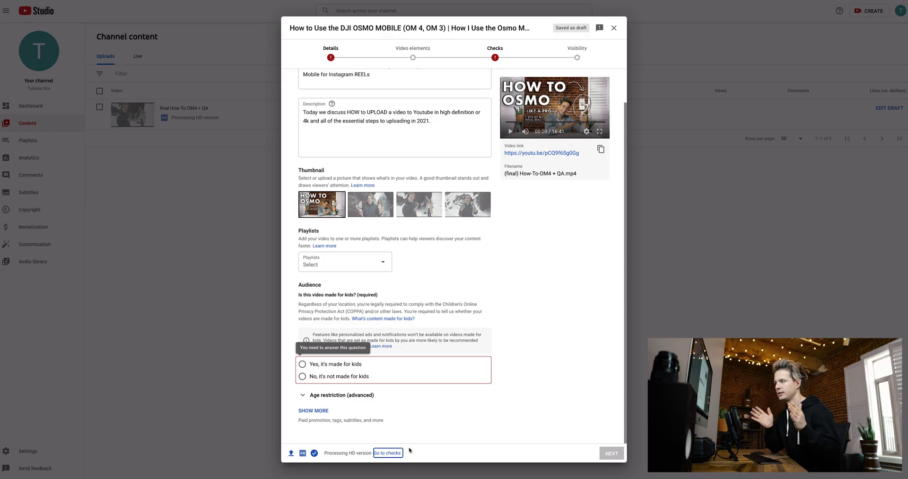
Set the audience to 'No, it's not made for kids' and try jumping ahead to Checks
{"action": "left_click", "coordinate": [302, 376]}
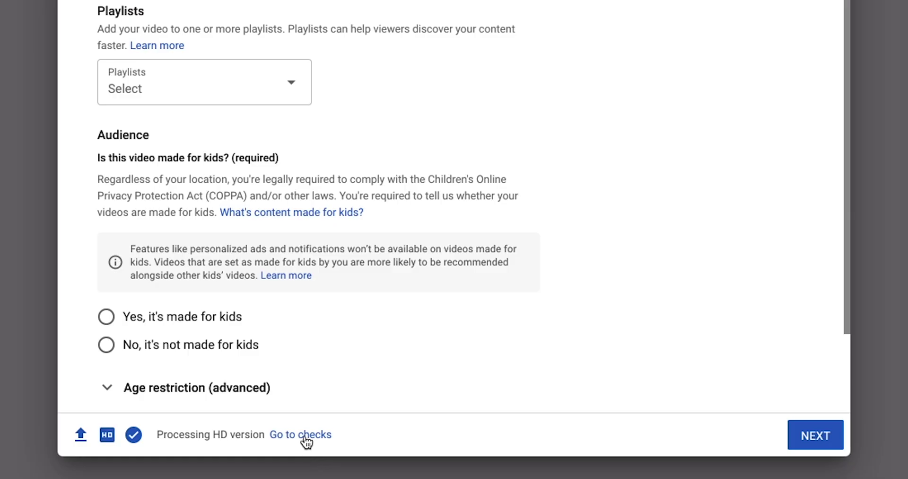
{"action": "left_click", "coordinate": [304, 438]}
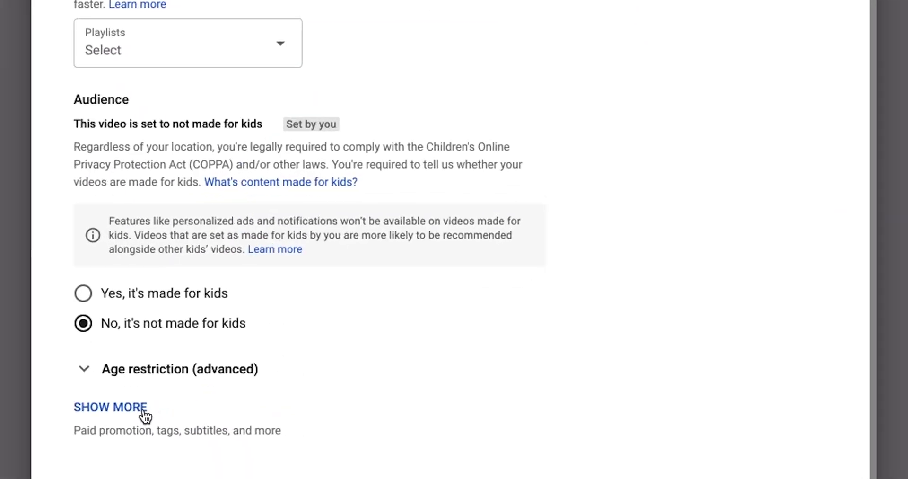
Expand the extra details and play the paid promotion label example
{"action": "left_click", "coordinate": [327, 412]}
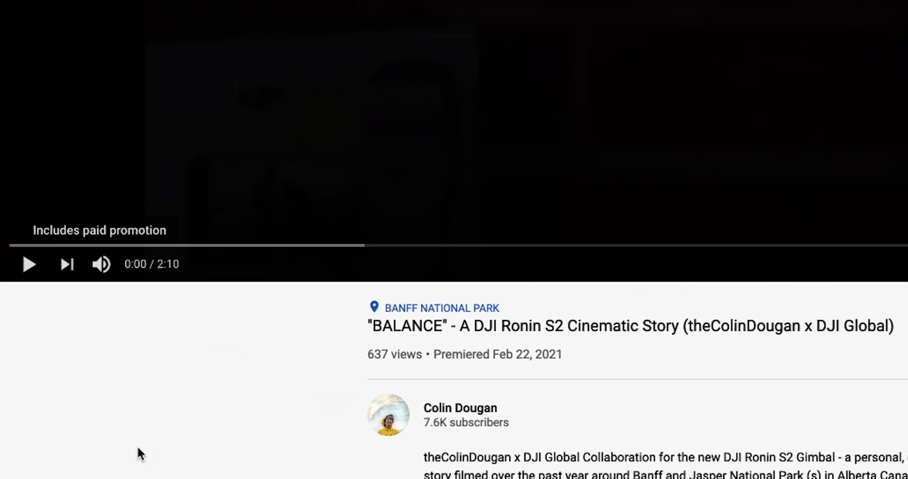
{"action": "key", "text": "space"}
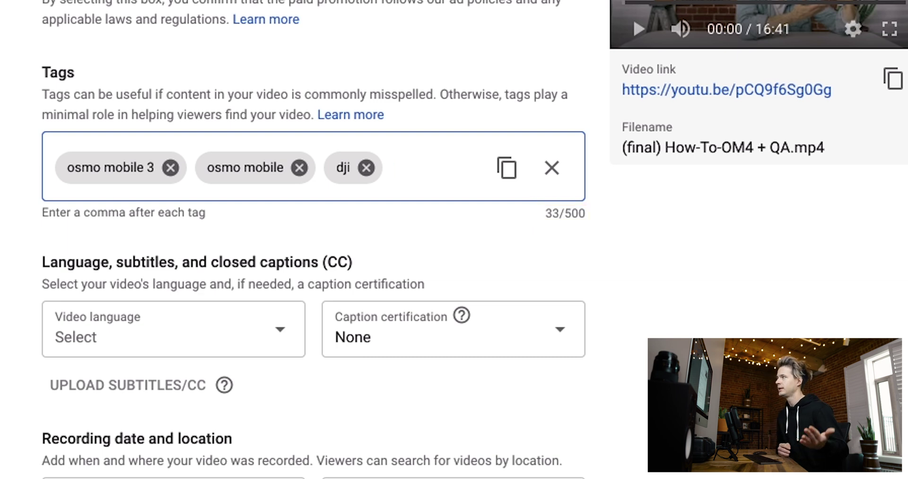
Set the video language to English (Canada)
{"action": "scroll", "coordinate": [531, 355], "scroll_direction": "down", "scroll_amount": 3}
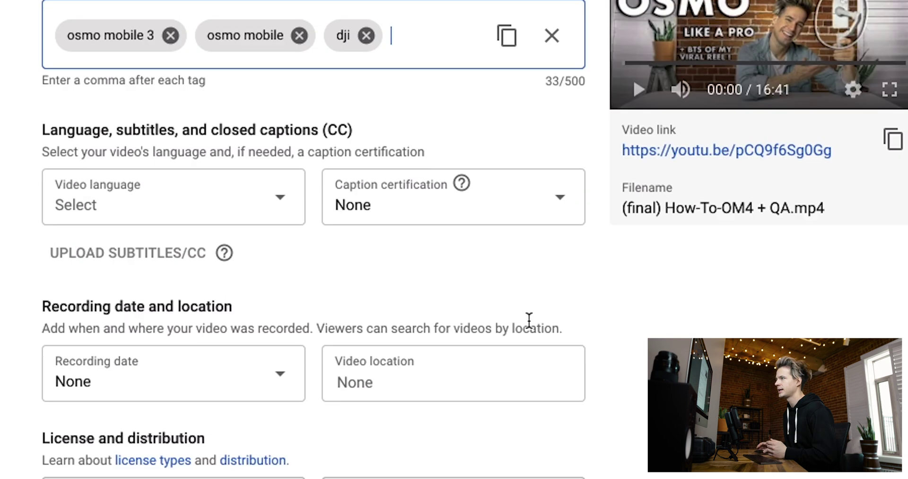
{"action": "left_click", "coordinate": [249, 161]}
{"action": "scroll", "coordinate": [213, 402], "scroll_direction": "down", "scroll_amount": 10}
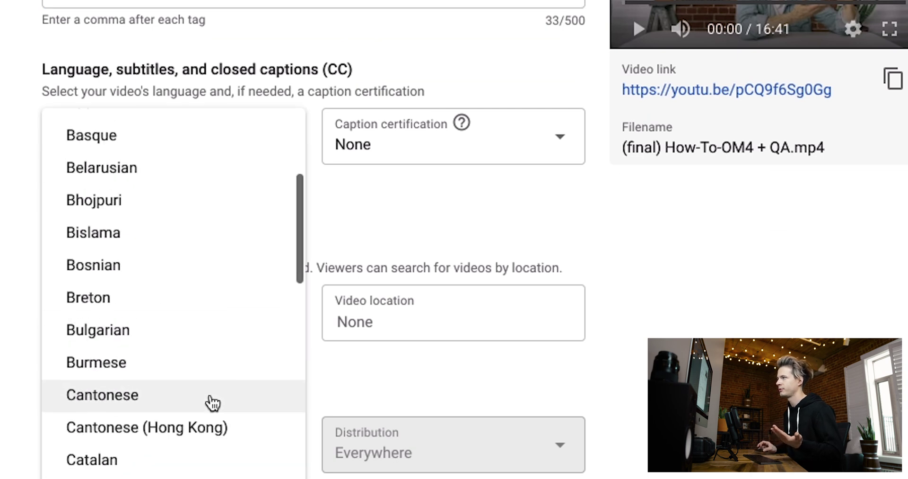
{"action": "left_click", "coordinate": [193, 406]}
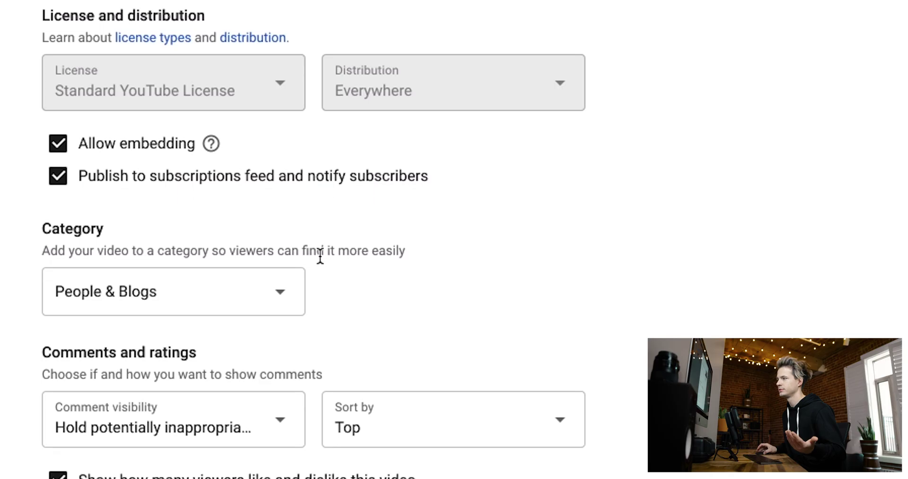
Set the video category to Education
{"action": "left_click", "coordinate": [281, 291]}
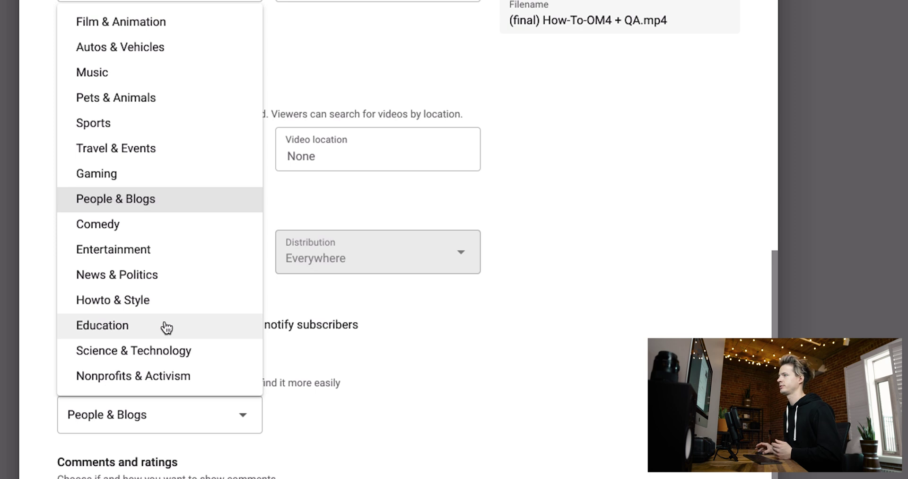
{"action": "left_click", "coordinate": [166, 328]}
{"action": "scroll", "coordinate": [149, 265], "scroll_direction": "down", "scroll_amount": 4}
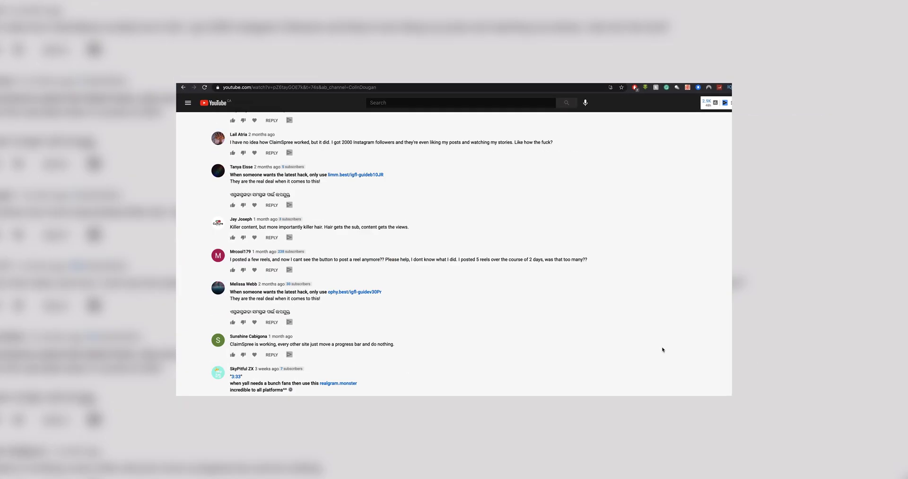
{"action": "scroll", "coordinate": [662, 350], "scroll_direction": "down", "scroll_amount": 10}
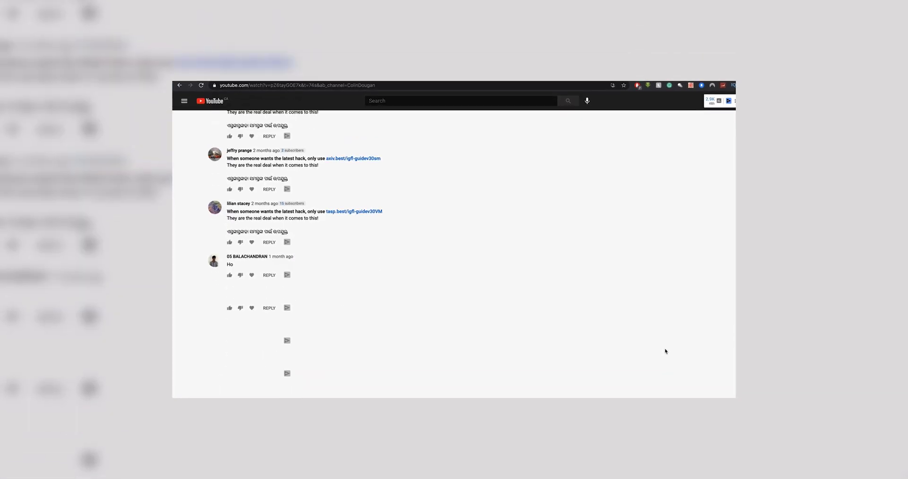
Move the upload dialog from Details to the Video elements step
{"action": "scroll", "coordinate": [665, 351], "scroll_direction": "down", "scroll_amount": 15}
{"action": "scroll", "coordinate": [671, 354], "scroll_direction": "down", "scroll_amount": 2}
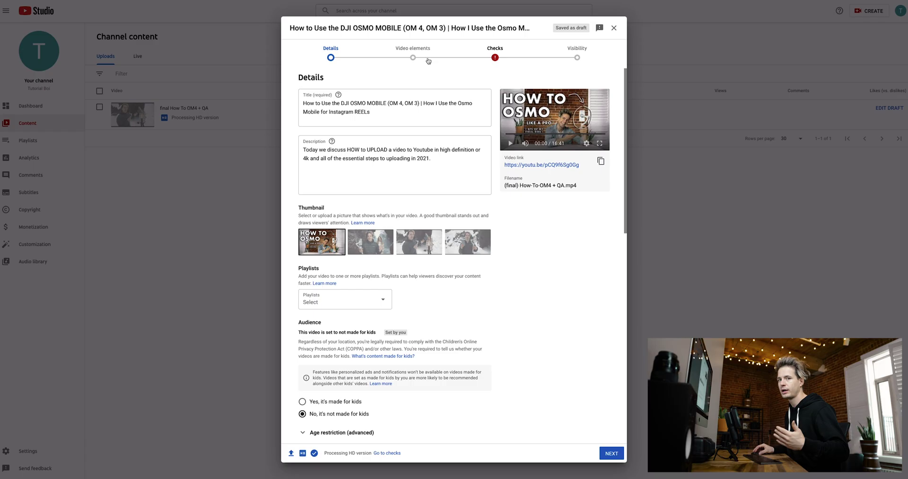
{"action": "left_click", "coordinate": [428, 61]}
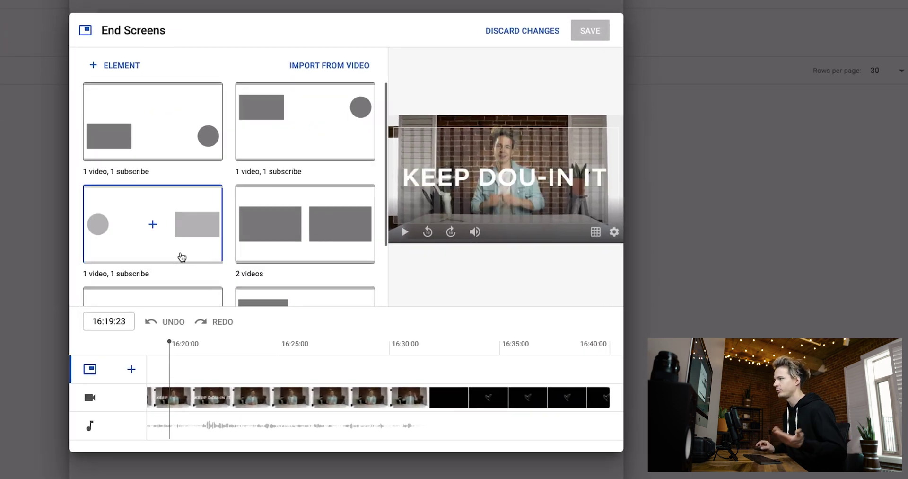
Apply the '1 video, 1 playlist, 1 subscribe' end screen template
{"action": "scroll", "coordinate": [182, 257], "scroll_direction": "down", "scroll_amount": 2}
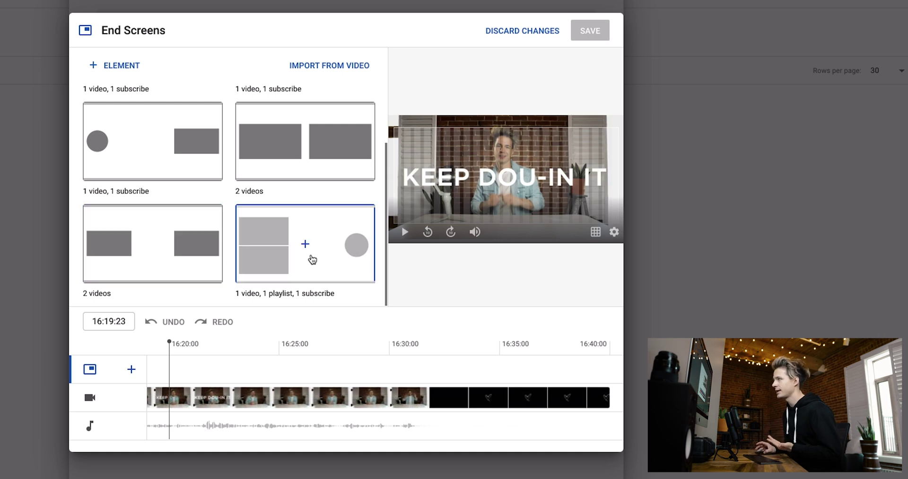
{"action": "left_click", "coordinate": [312, 259]}
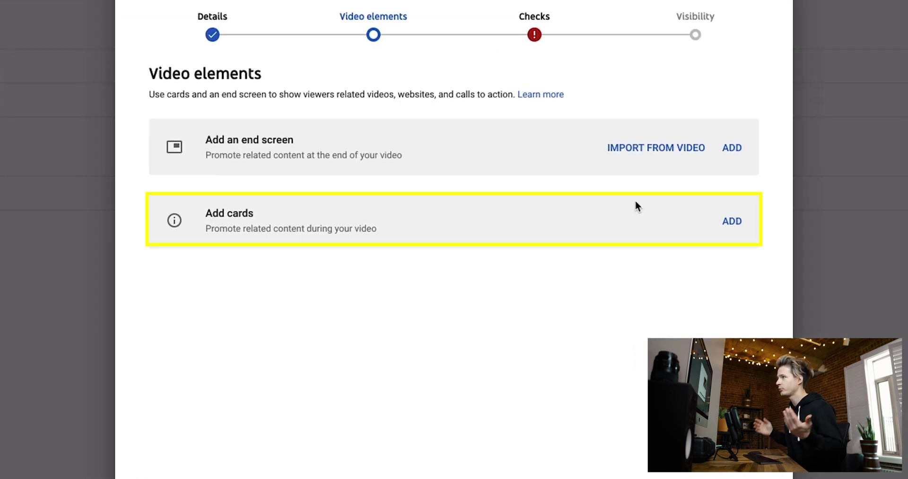
Add a video card for HOW TO GET INSTAGRAM FOLLOWERS at 04:46:23 and save it
{"action": "left_click", "coordinate": [732, 221]}
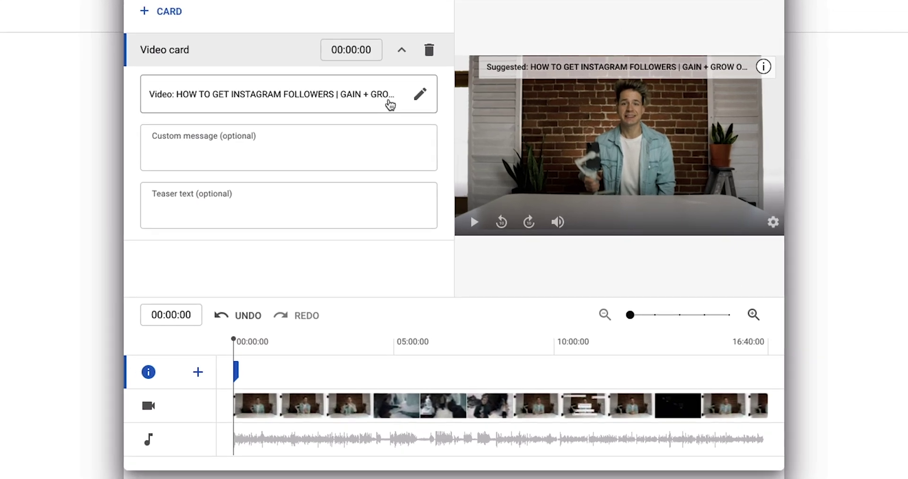
{"action": "left_click_drag", "start_coordinate": [236, 370], "coordinate": [293, 377]}
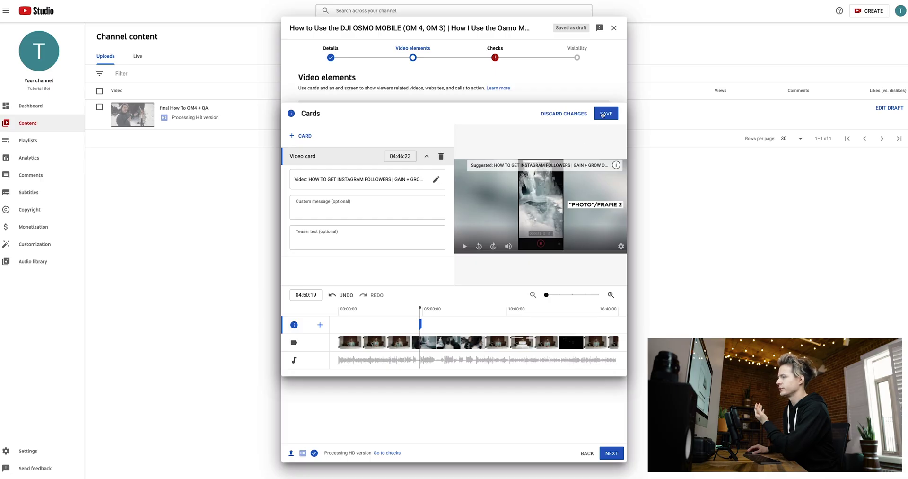
{"action": "left_click", "coordinate": [605, 114]}
{"action": "left_click", "coordinate": [495, 56]}
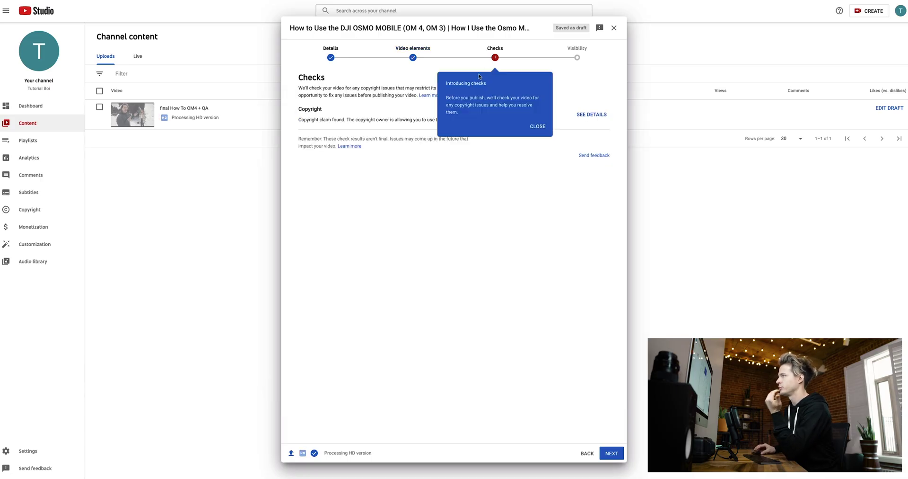
Dismiss the checks intro, review the copyright claim details, and go to Visibility
{"action": "left_click", "coordinate": [537, 126]}
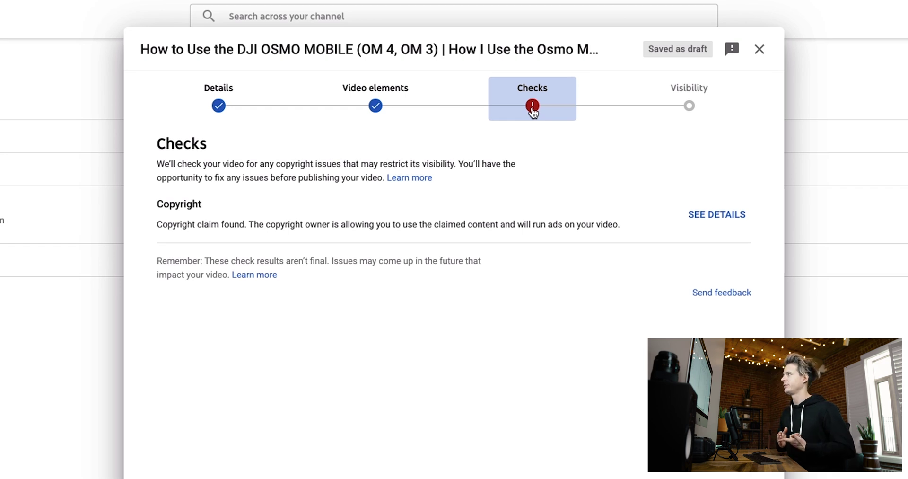
{"action": "left_click", "coordinate": [716, 214]}
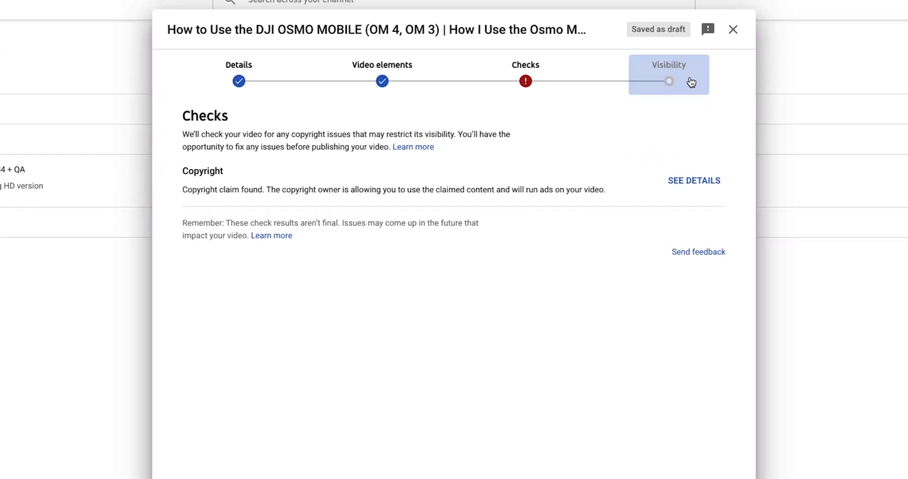
{"action": "left_click", "coordinate": [681, 97]}
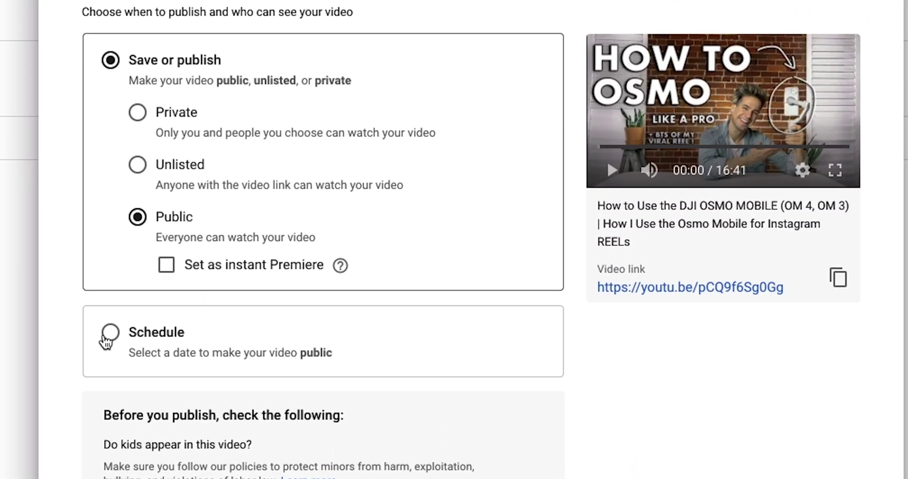
Schedule the public release for Mar 27, 2021 at 12:00 AM as a Premiere
{"action": "left_click", "coordinate": [106, 335]}
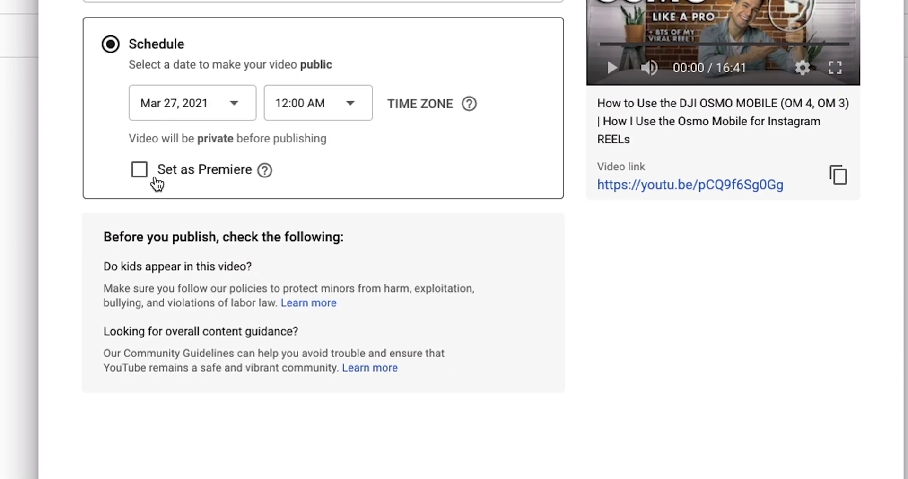
{"action": "left_click", "coordinate": [161, 176]}
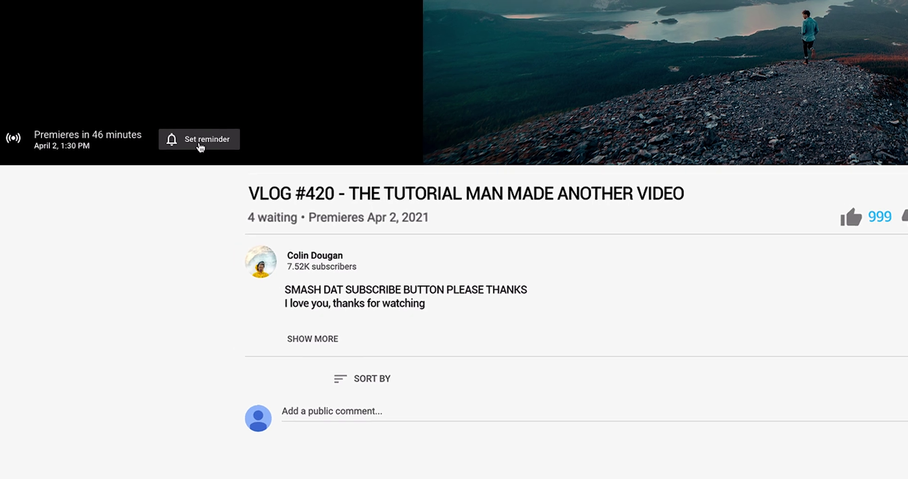
Set a reminder for the VLOG #420 premiere and start typing 'I have SOOOOOOOO ma' in live chat
{"action": "left_click", "coordinate": [200, 148]}
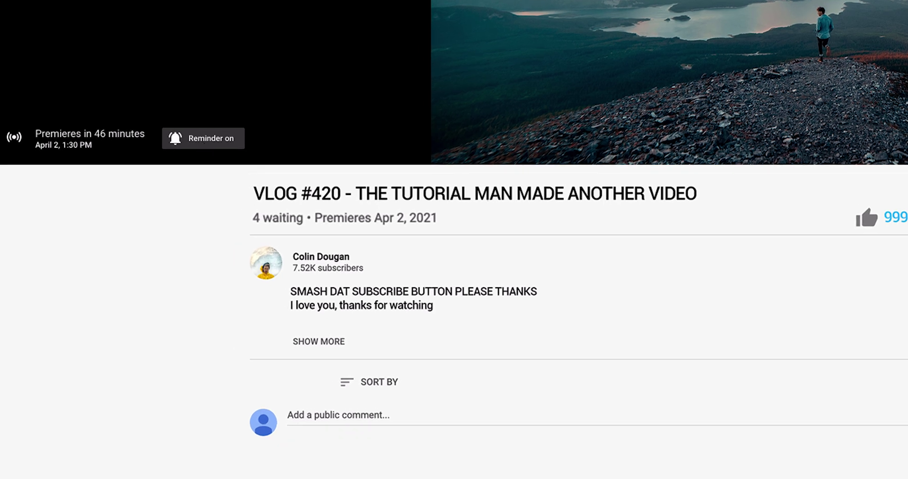
{"action": "type", "text": "I have SOOOOOOOO"}
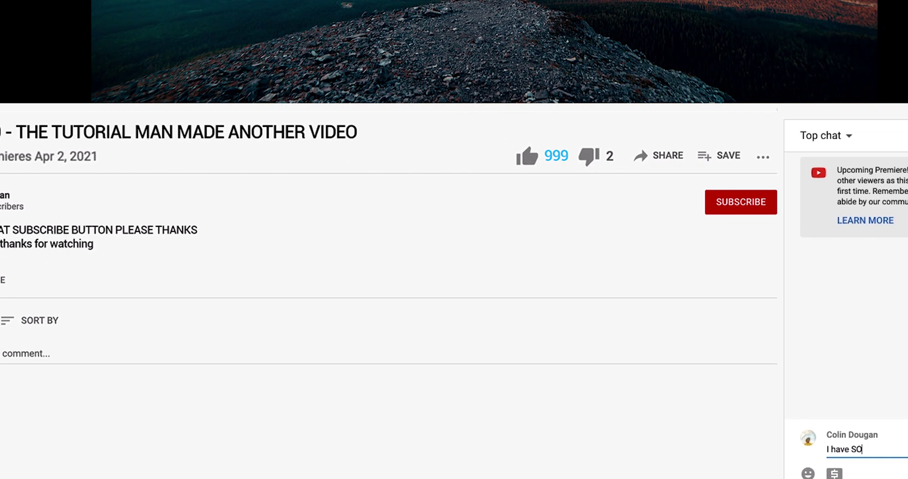
{"action": "type", "text": " ma"}
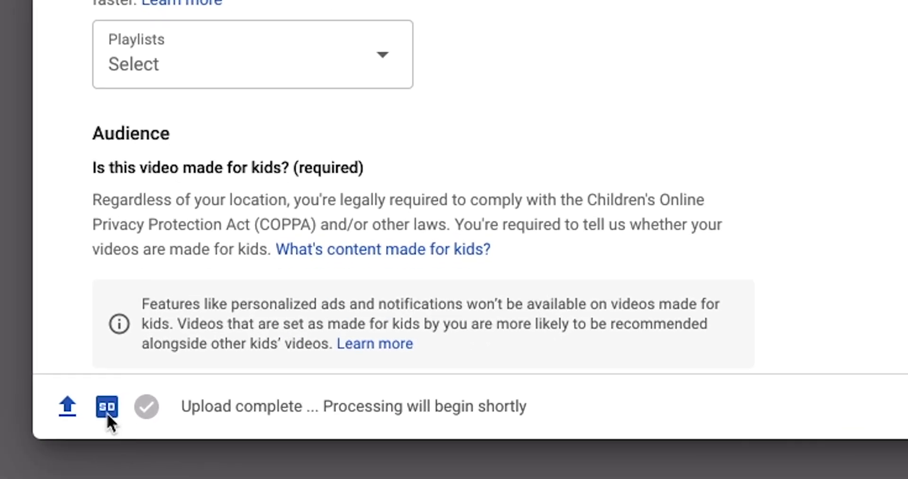
Check the SD processing progress indicator at the bottom of the upload dialog
{"action": "mouse_move", "coordinate": [107, 413]}
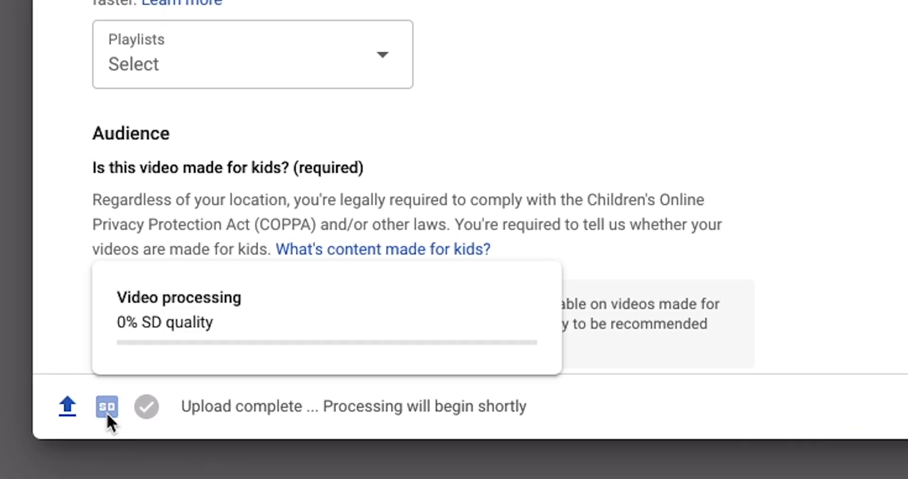